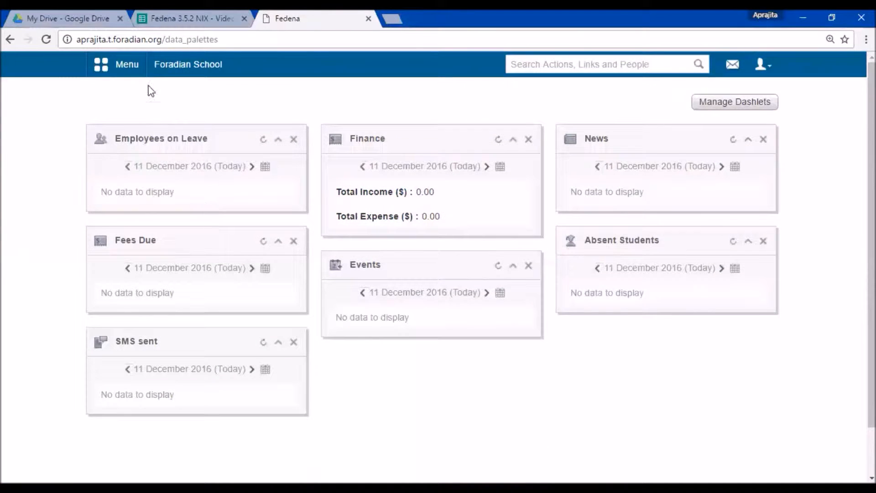
Open the Create Fees page within the Fees section of the Finance module.
{"action": "left_click", "coordinate": [145, 69]}
{"action": "left_click", "coordinate": [421, 98]}
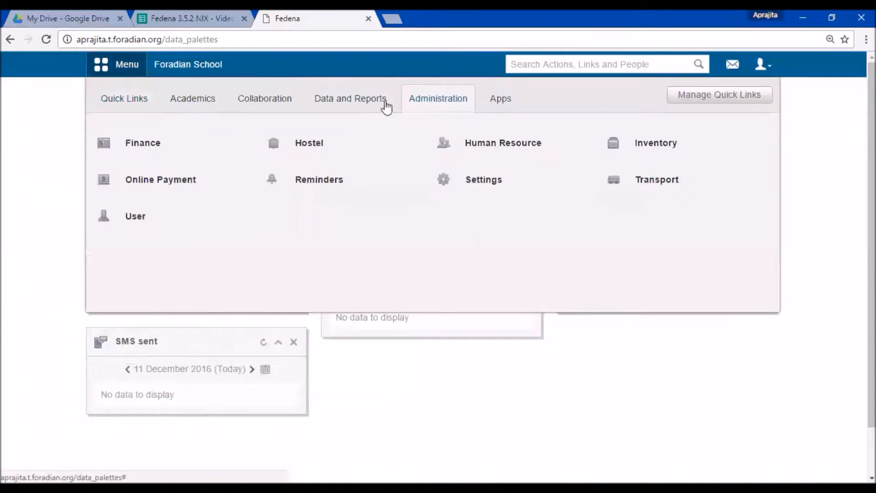
{"action": "mouse_move", "coordinate": [140, 149]}
{"action": "left_click", "coordinate": [145, 147]}
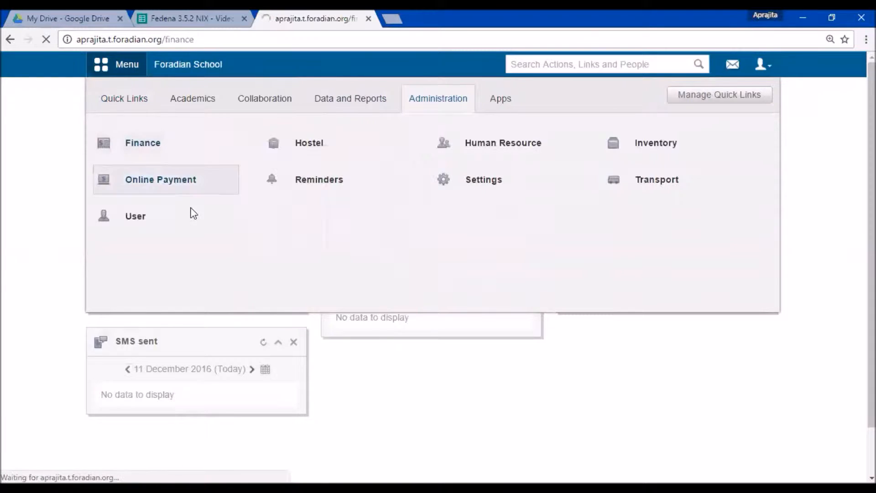
{"action": "left_click", "coordinate": [214, 194]}
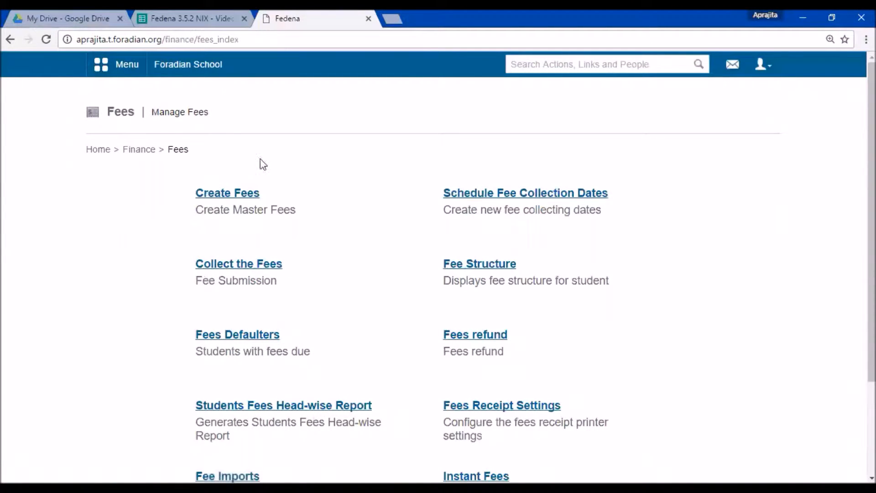
{"action": "left_click", "coordinate": [241, 195]}
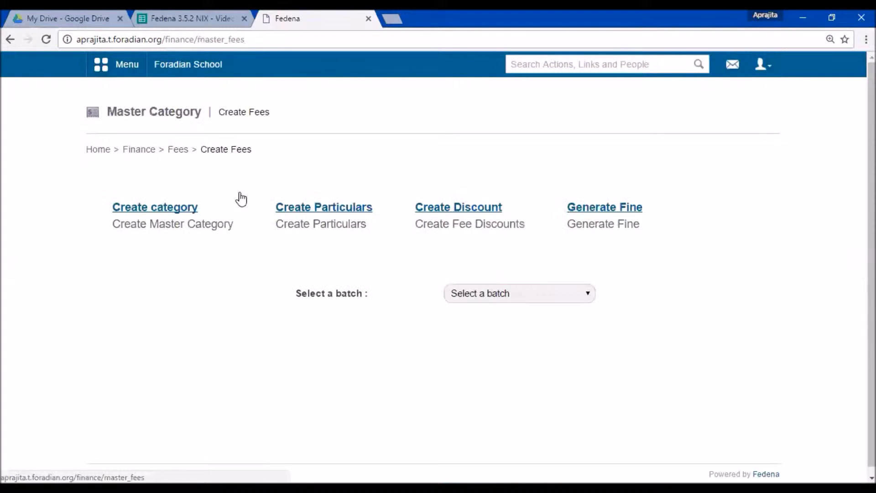
View the particulars of the master category Fees Structure For Grade 4 for batch G4 - A 2016.
{"action": "left_click", "coordinate": [480, 293]}
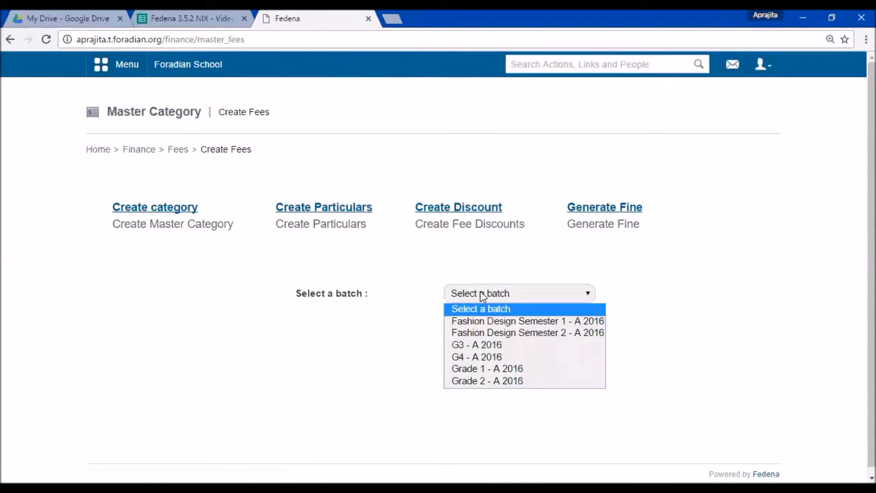
{"action": "left_click", "coordinate": [473, 360]}
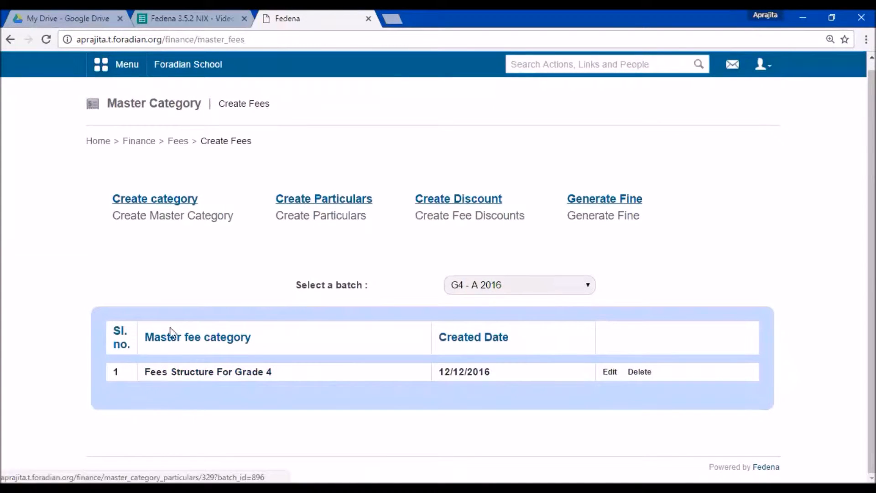
{"action": "left_click", "coordinate": [175, 372]}
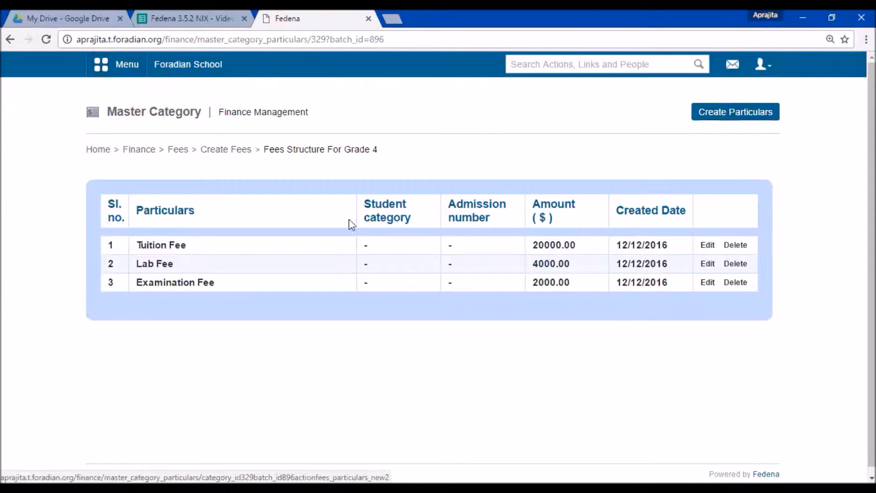
View the existing fee discounts for batch G4 - A 2016 under the Fees Structure For Grade 4 category.
{"action": "left_click", "coordinate": [226, 150]}
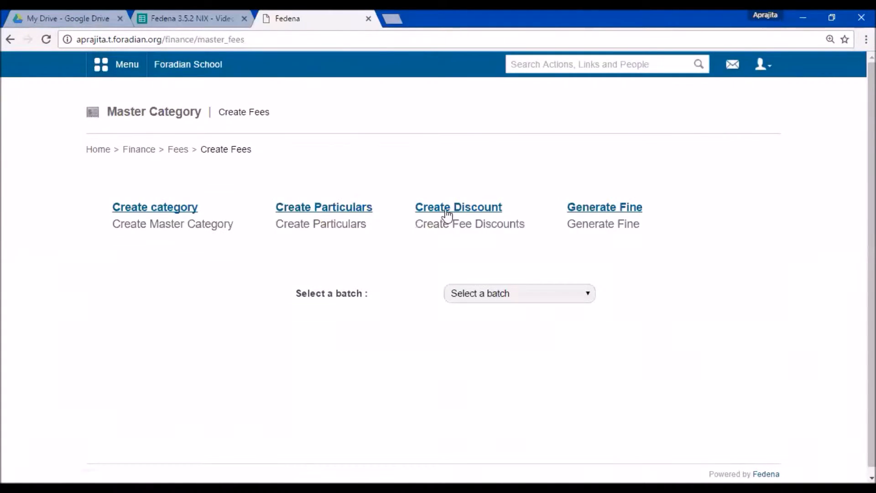
{"action": "left_click", "coordinate": [465, 209]}
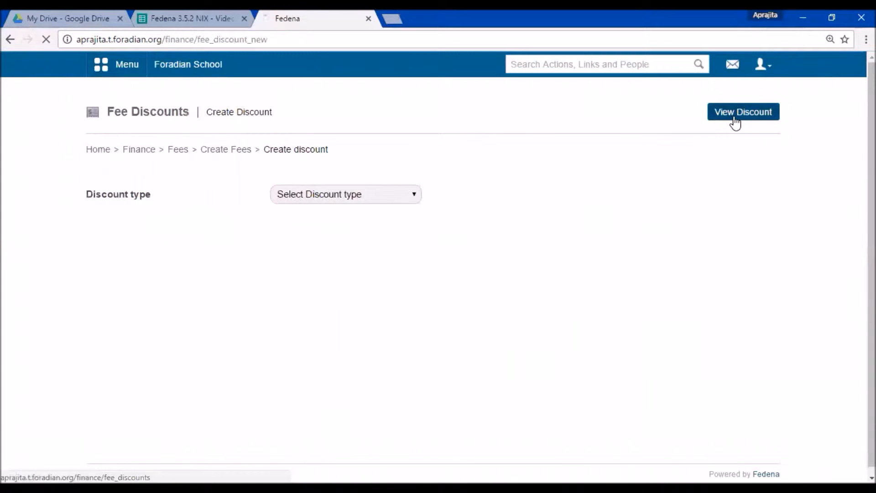
{"action": "left_click", "coordinate": [733, 119]}
{"action": "left_click", "coordinate": [335, 194]}
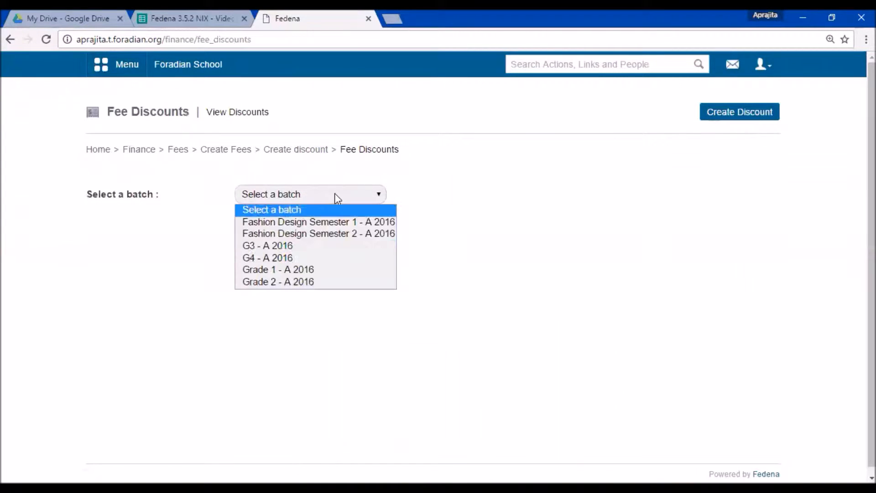
{"action": "left_click", "coordinate": [300, 258]}
{"action": "left_click", "coordinate": [293, 225]}
{"action": "left_click", "coordinate": [301, 253]}
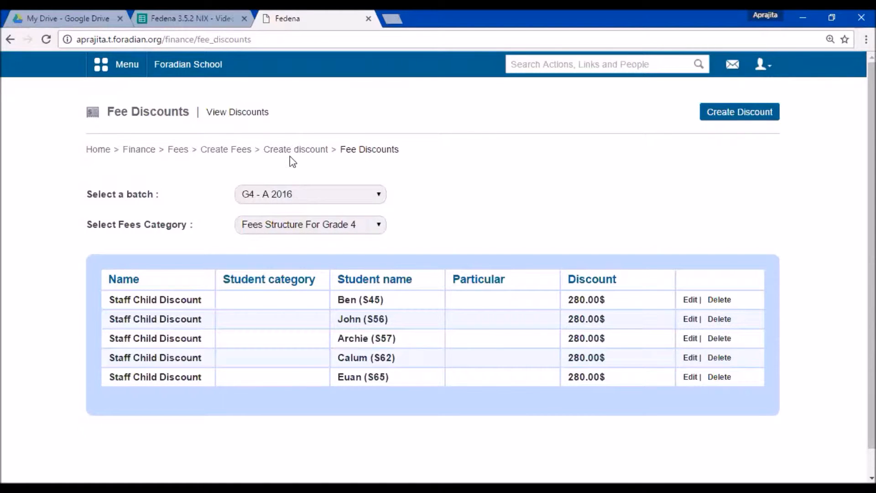
Review the slabs of the existing fine Late Fee payment Grade 4, including days after due date and fine values.
{"action": "left_click", "coordinate": [245, 153]}
{"action": "left_click", "coordinate": [590, 209]}
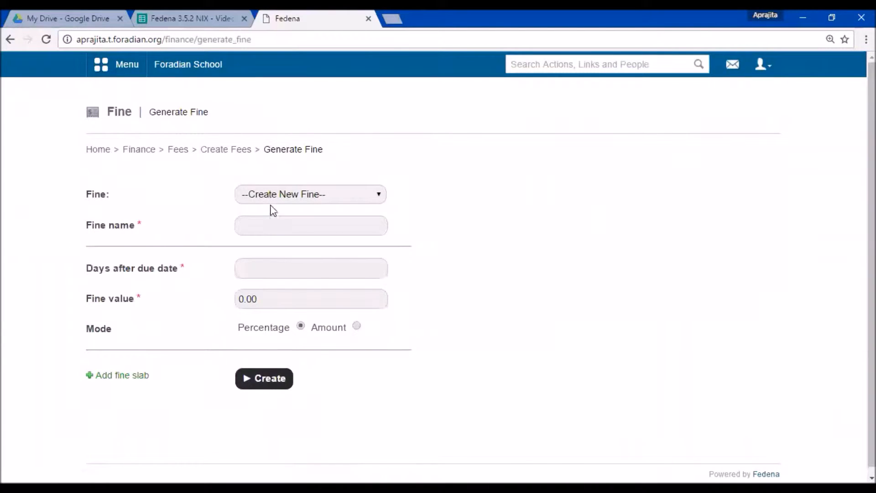
{"action": "left_click", "coordinate": [266, 194]}
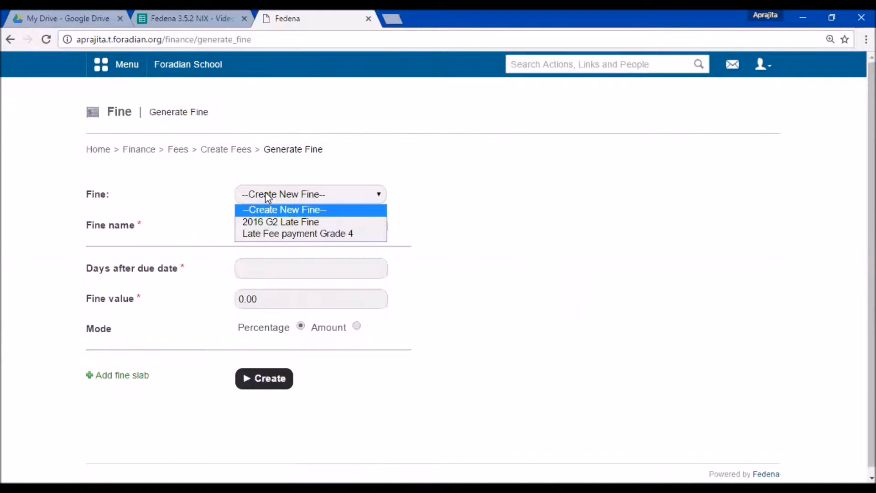
{"action": "left_click", "coordinate": [263, 235]}
{"action": "scroll", "coordinate": [244, 272], "scroll_direction": "down", "scroll_amount": 3}
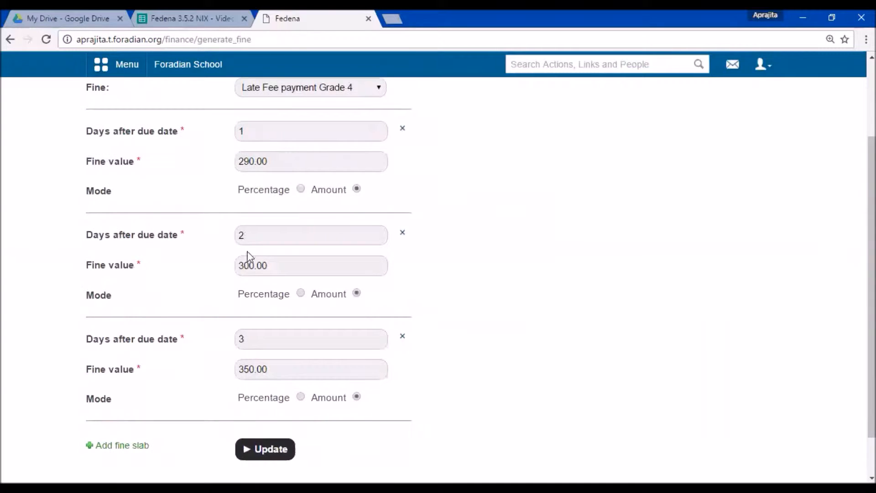
{"action": "scroll", "coordinate": [266, 374], "scroll_direction": "up", "scroll_amount": 2}
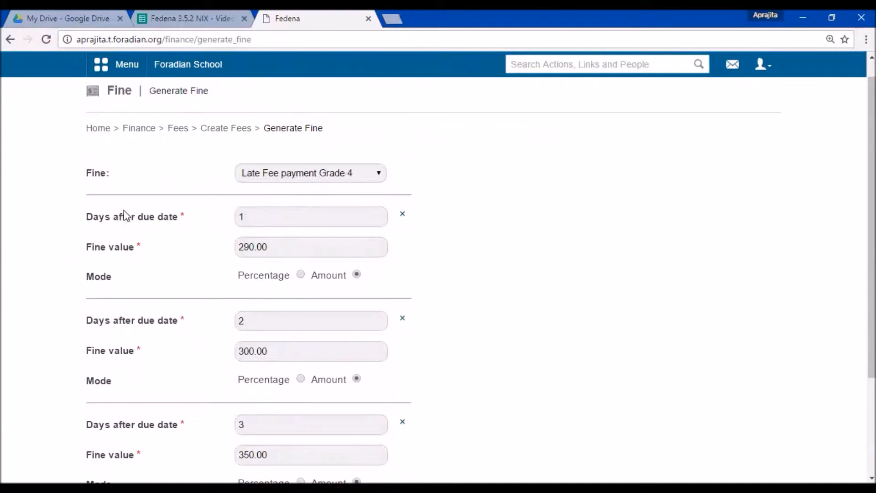
{"action": "scroll", "coordinate": [310, 411], "scroll_direction": "down", "scroll_amount": 1}
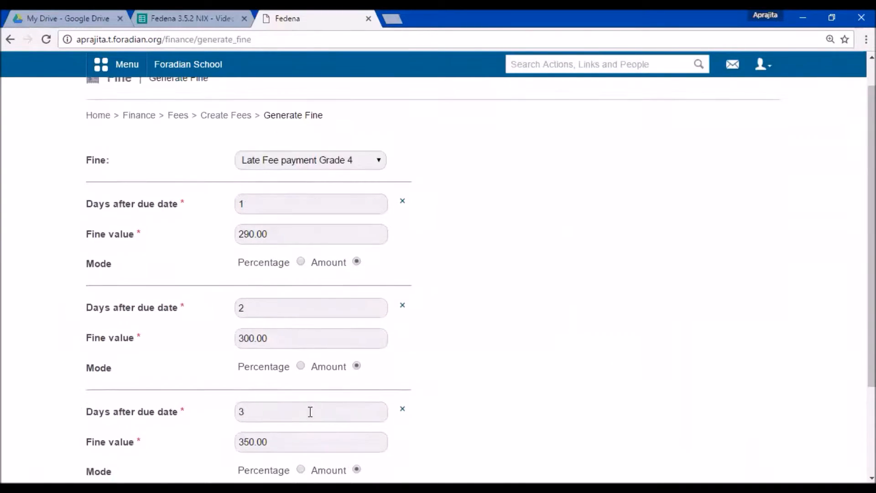
{"action": "scroll", "coordinate": [310, 412], "scroll_direction": "down", "scroll_amount": 2}
{"action": "scroll", "coordinate": [292, 359], "scroll_direction": "up", "scroll_amount": 3}
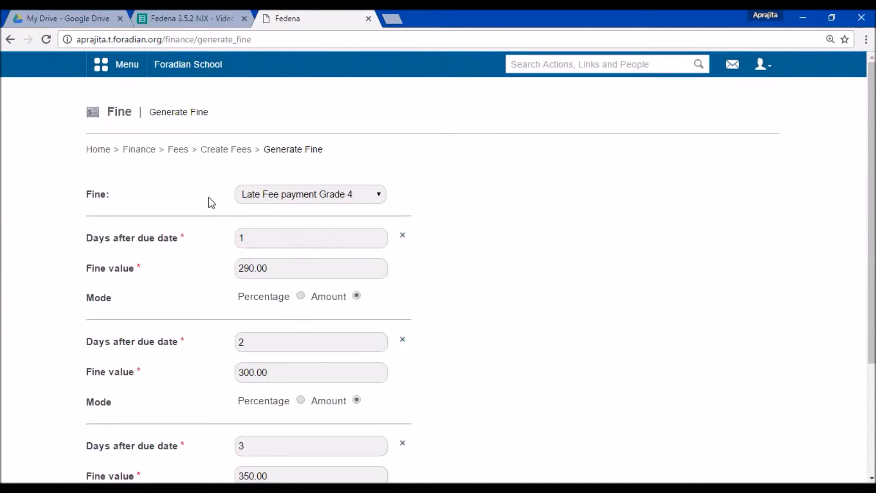
Start a new fee collection under the scheduled collection dates, using the fee category Fees Structure For Grade 4.
{"action": "left_click", "coordinate": [175, 151]}
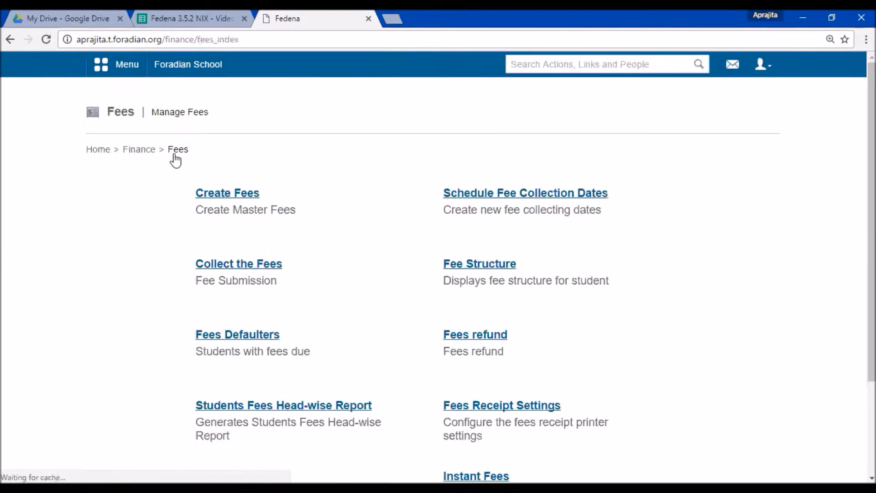
{"action": "left_click", "coordinate": [496, 196]}
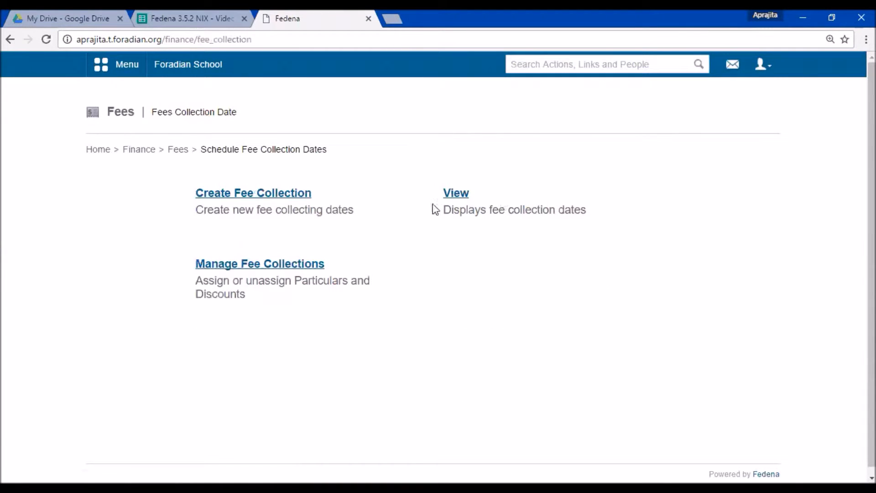
{"action": "left_click", "coordinate": [265, 195]}
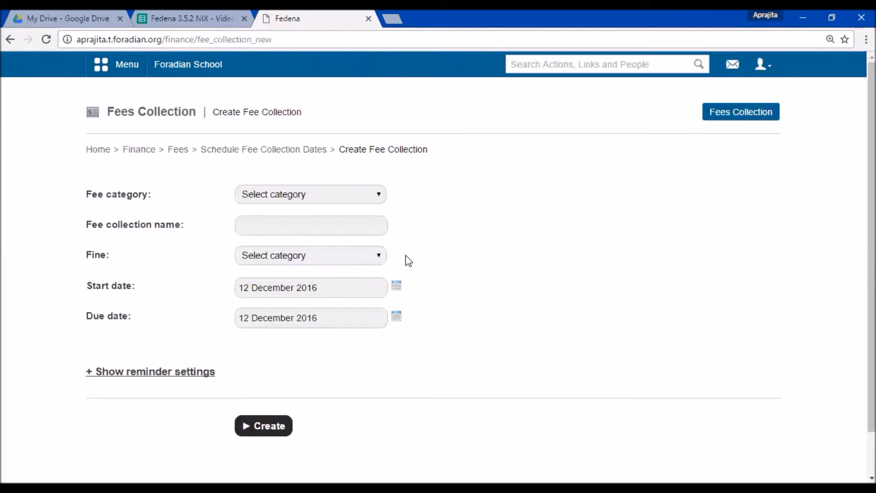
{"action": "left_click", "coordinate": [321, 195]}
{"action": "left_click", "coordinate": [306, 243]}
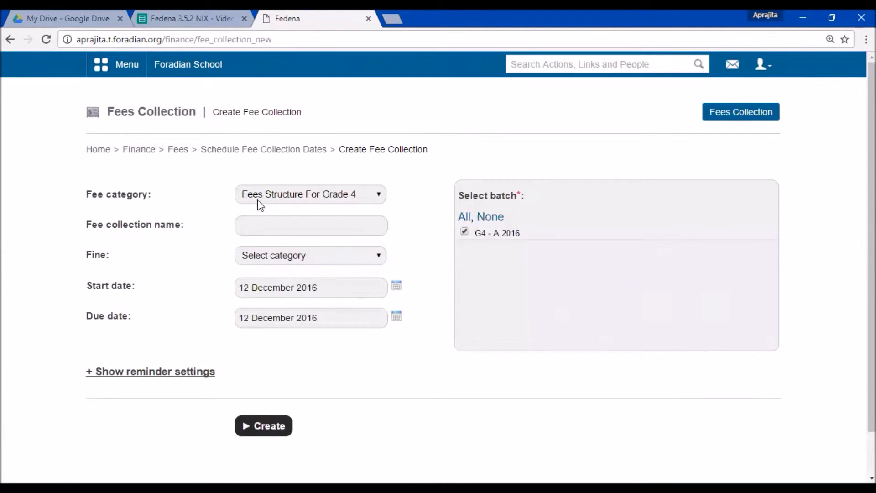
Name the fee collection "Academic Fee - 2016 Grade 4" and assign it the fine Late Fee payment Grade 4.
{"action": "left_click", "coordinate": [267, 226]}
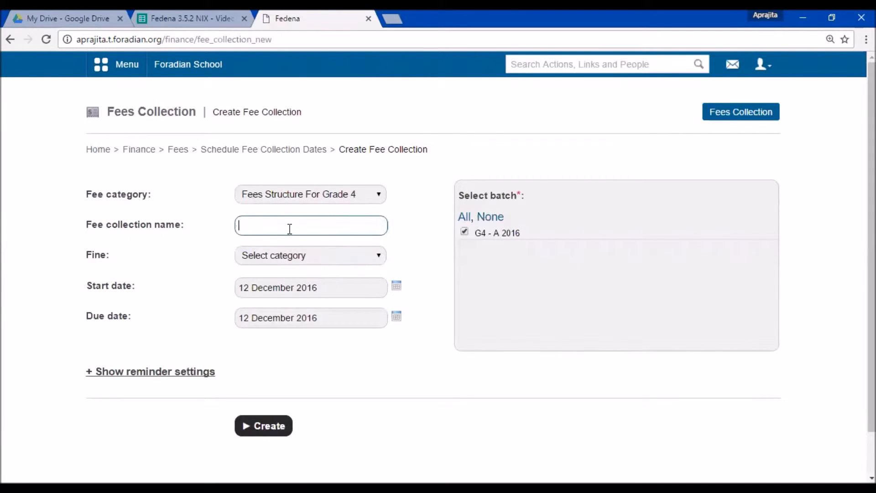
{"action": "type", "text": "Acade"}
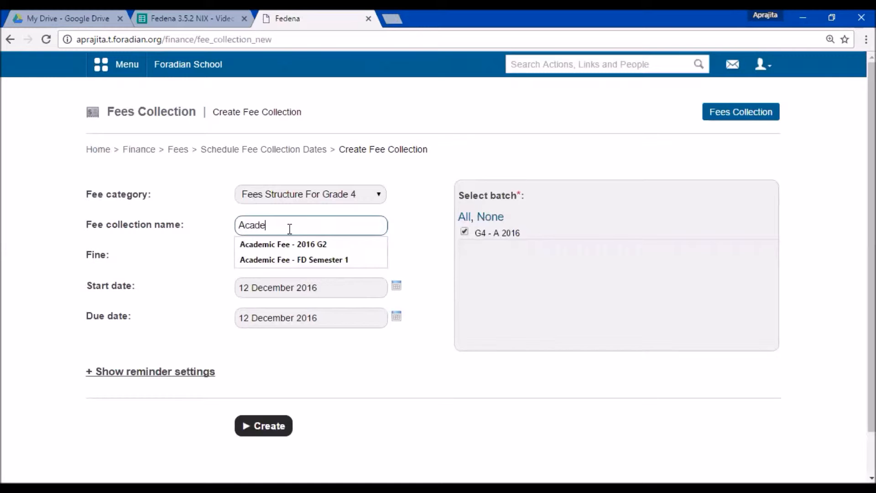
{"action": "type", "text": "de"}
{"action": "key", "text": "BackSpace"}
{"action": "key", "text": "BackSpace"}
{"action": "key", "text": "BackSpace"}
{"action": "type", "text": "emic Fee - 2016 Grade 4"}
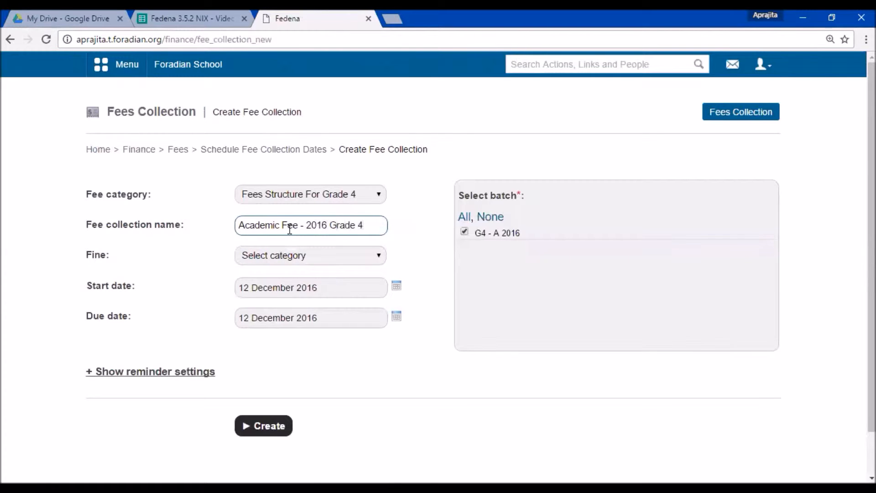
{"action": "left_click", "coordinate": [289, 258]}
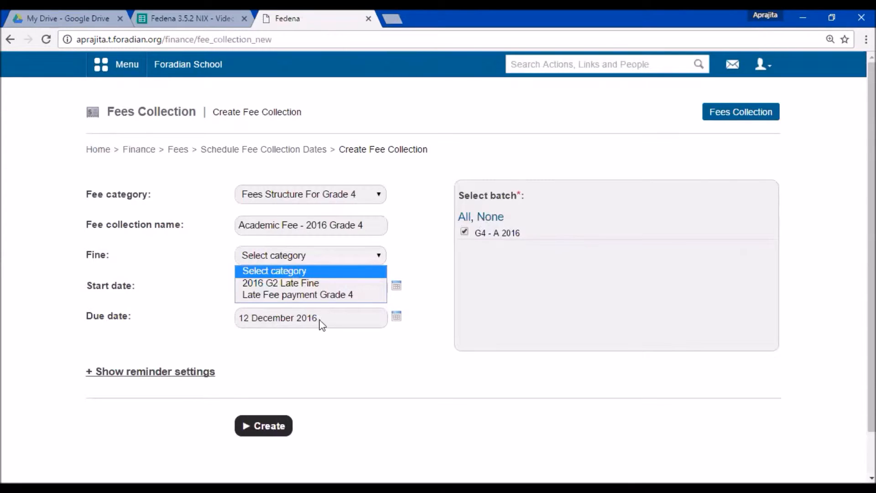
{"action": "left_click", "coordinate": [292, 296]}
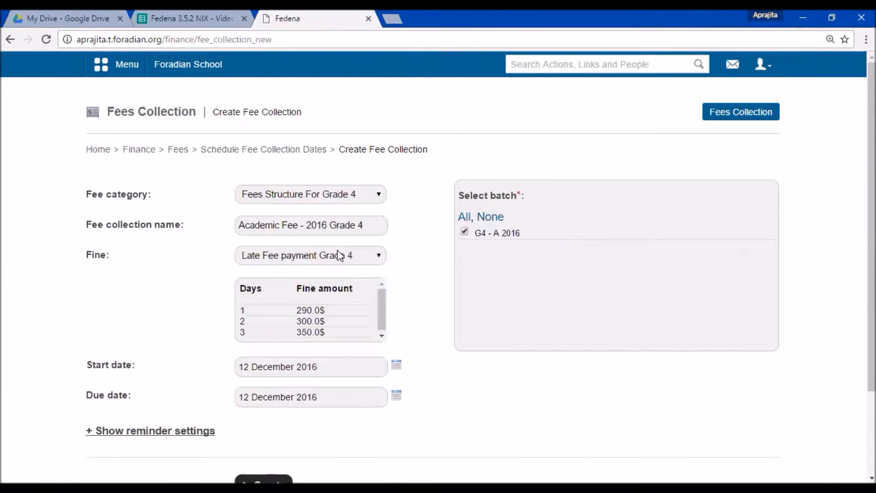
Set the due date to 16 December 2016 and create the fee collection.
{"action": "scroll", "coordinate": [342, 256], "scroll_direction": "down", "scroll_amount": 1}
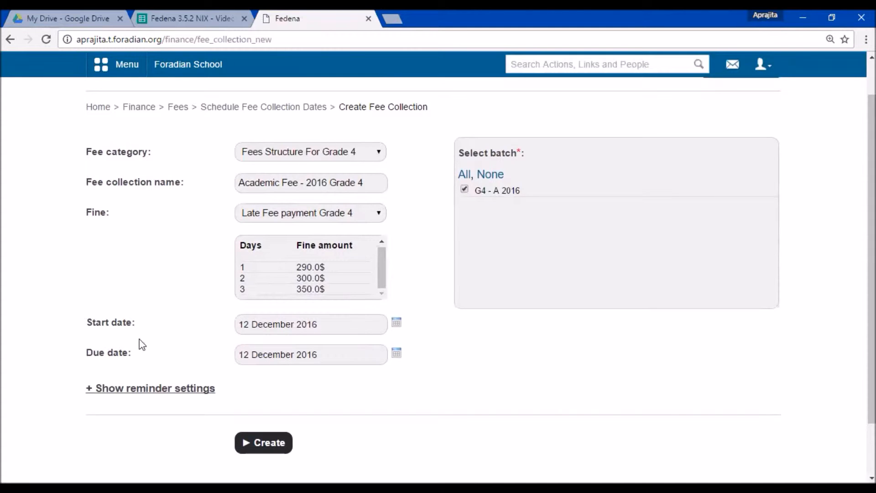
{"action": "left_click_drag", "start_coordinate": [238, 182], "coordinate": [425, 185]}
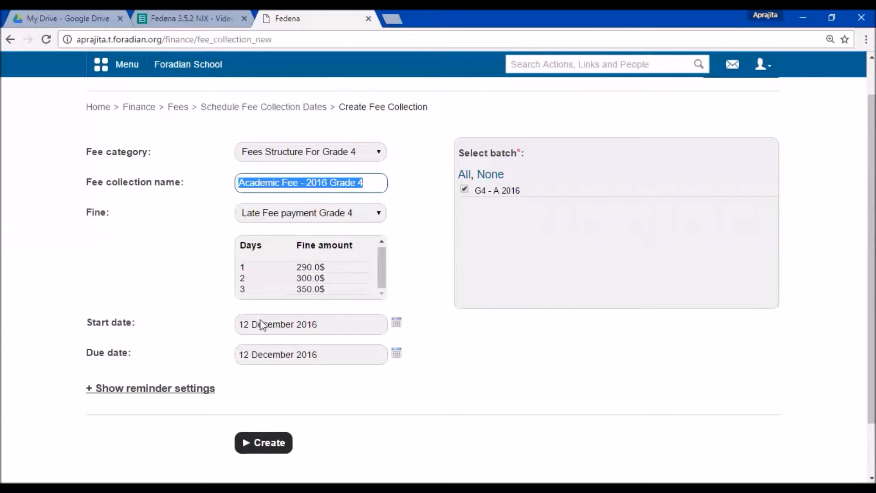
{"action": "left_click", "coordinate": [396, 353]}
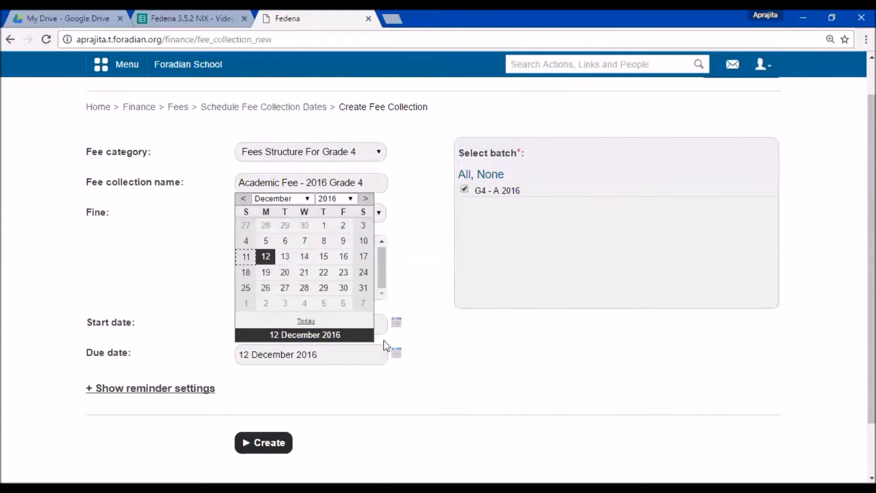
{"action": "left_click", "coordinate": [343, 256]}
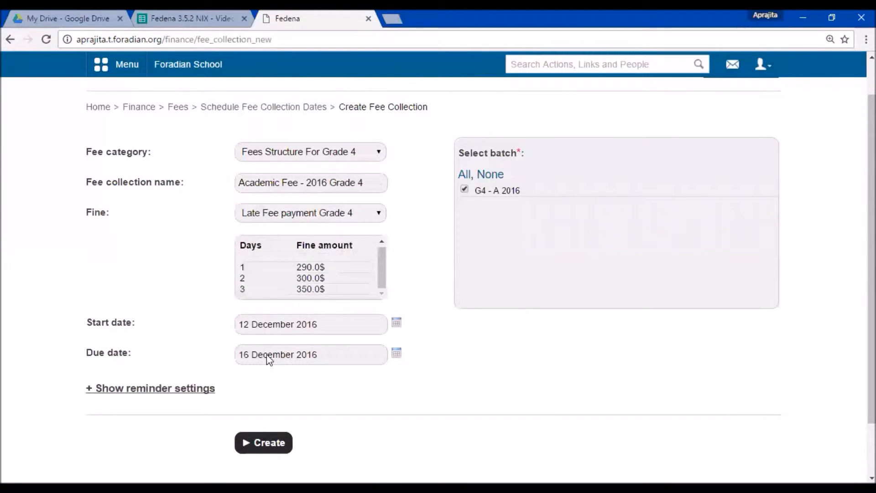
{"action": "left_click", "coordinate": [248, 451]}
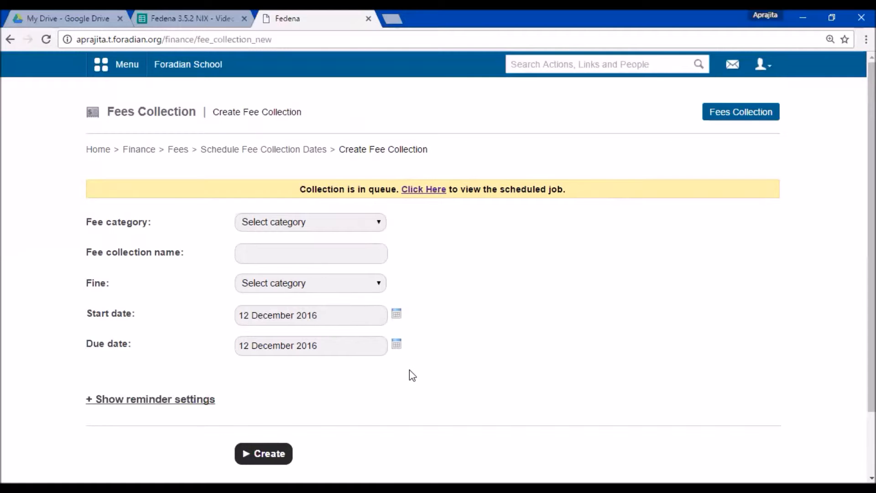
Check the scheduled job for the queued fee collection and return to the Schedule Fee Collection Dates page.
{"action": "left_click", "coordinate": [422, 190]}
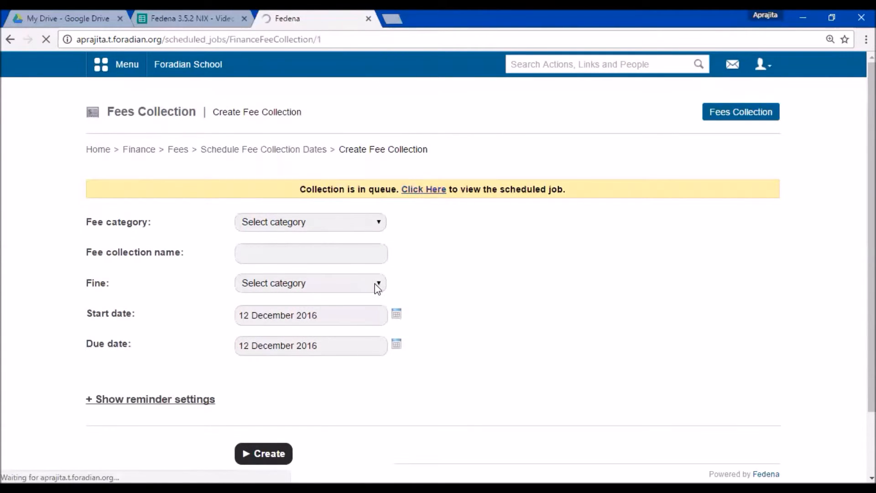
{"action": "left_click_drag", "start_coordinate": [334, 217], "coordinate": [535, 217]}
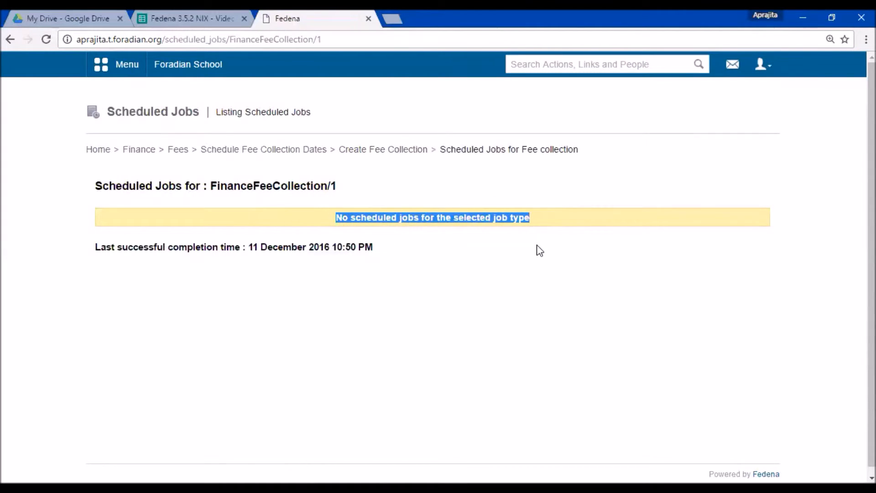
{"action": "left_click", "coordinate": [339, 269]}
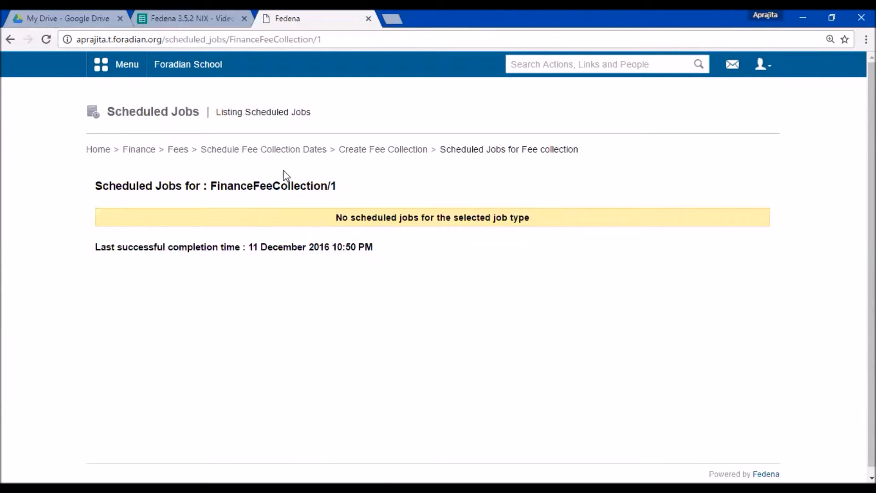
{"action": "left_click", "coordinate": [271, 158]}
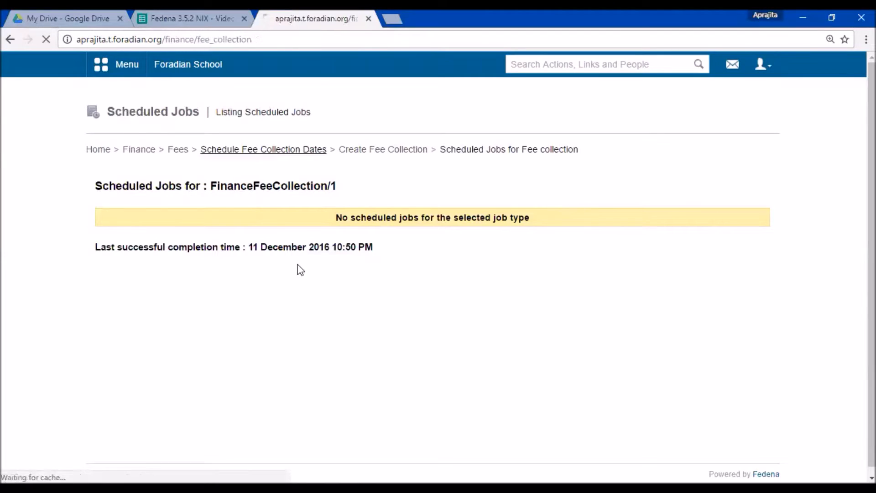
View the scheduled fee collection dates for batch G4 - A 2016.
{"action": "left_click", "coordinate": [183, 148]}
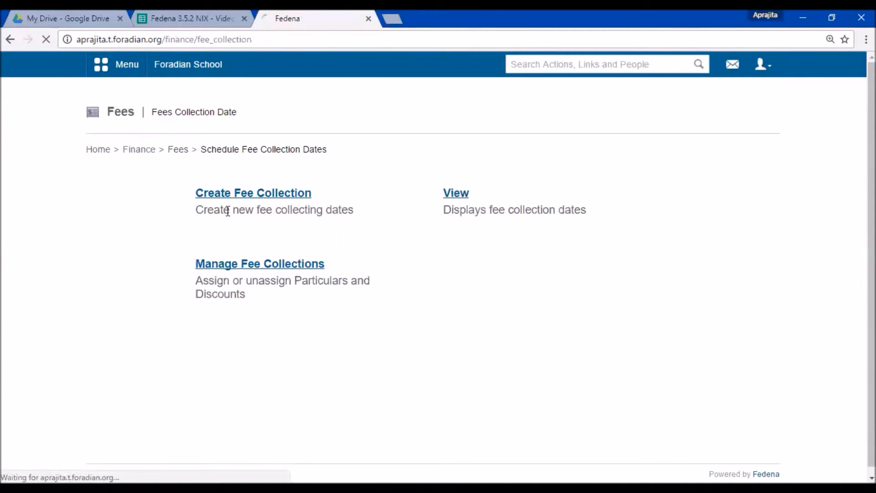
{"action": "left_click", "coordinate": [511, 199]}
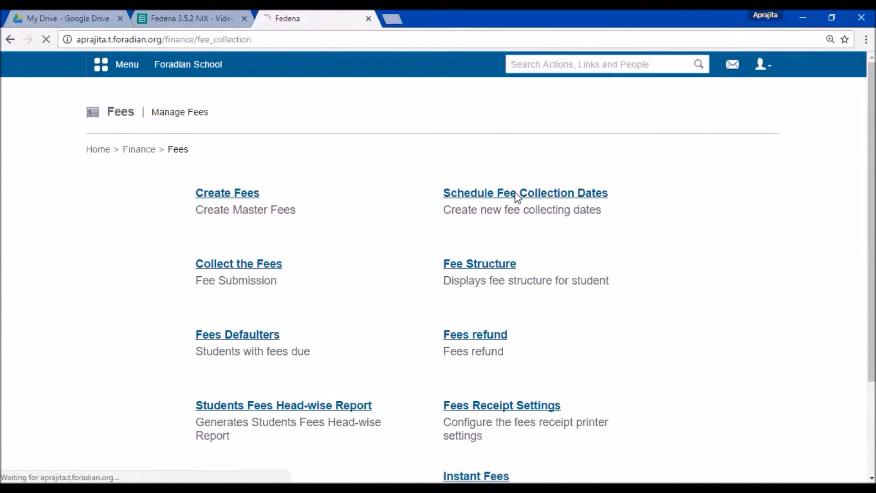
{"action": "left_click", "coordinate": [457, 195]}
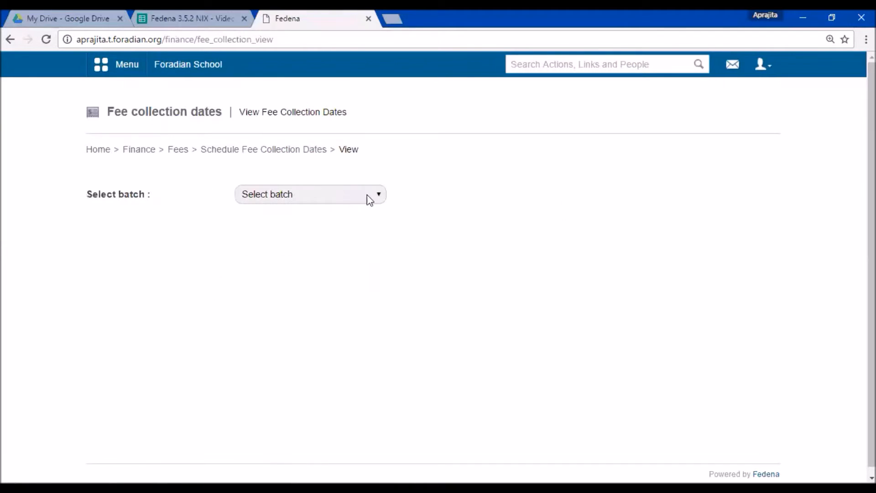
{"action": "left_click", "coordinate": [343, 194]}
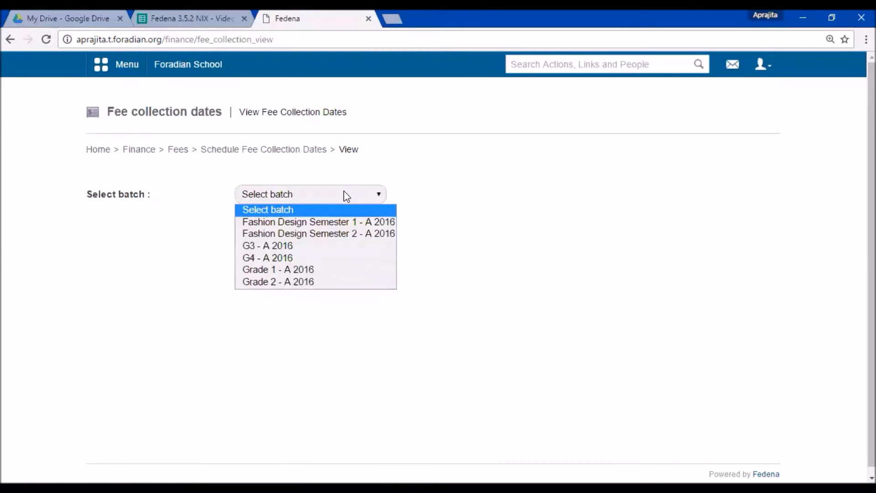
{"action": "left_click", "coordinate": [336, 258]}
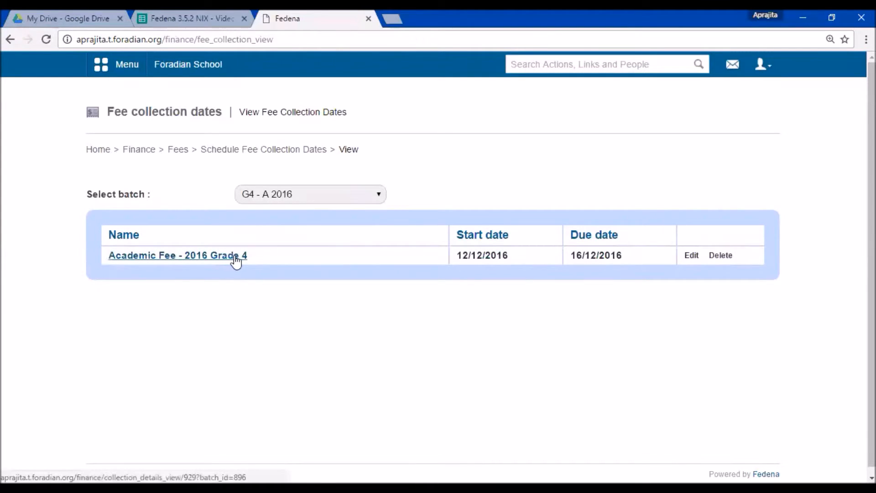
Check the start date and due date of the Academic Fee - 2016 Grade 4 collection.
{"action": "left_click_drag", "start_coordinate": [457, 257], "coordinate": [516, 252]}
{"action": "left_click", "coordinate": [566, 255]}
{"action": "left_click_drag", "start_coordinate": [603, 254], "coordinate": [640, 256]}
{"action": "left_click", "coordinate": [640, 256]}
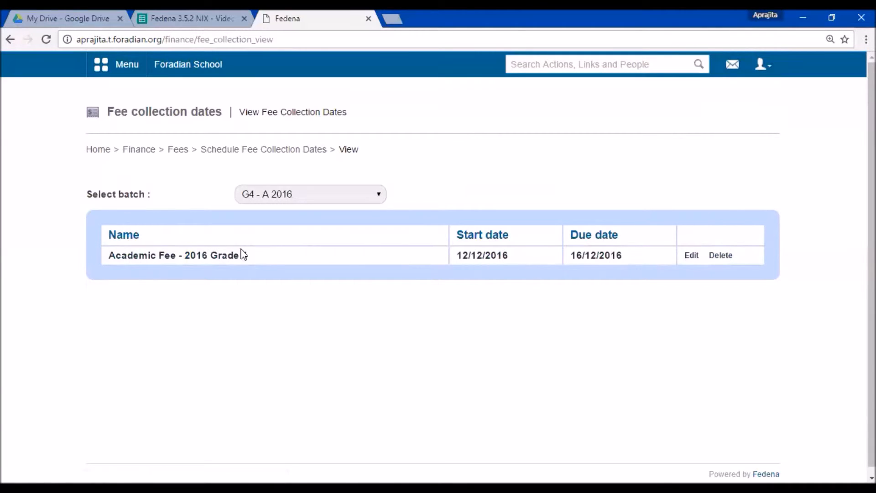
Open Manage Fee Collections for batch G4 - A 2016 and the Academic Fee - 2016 Grade 4 collection.
{"action": "left_click", "coordinate": [275, 151]}
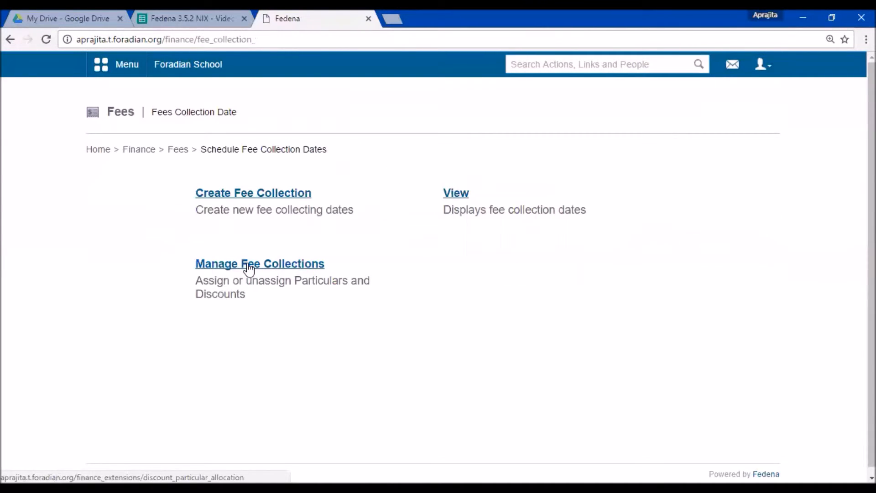
{"action": "left_click", "coordinate": [248, 267]}
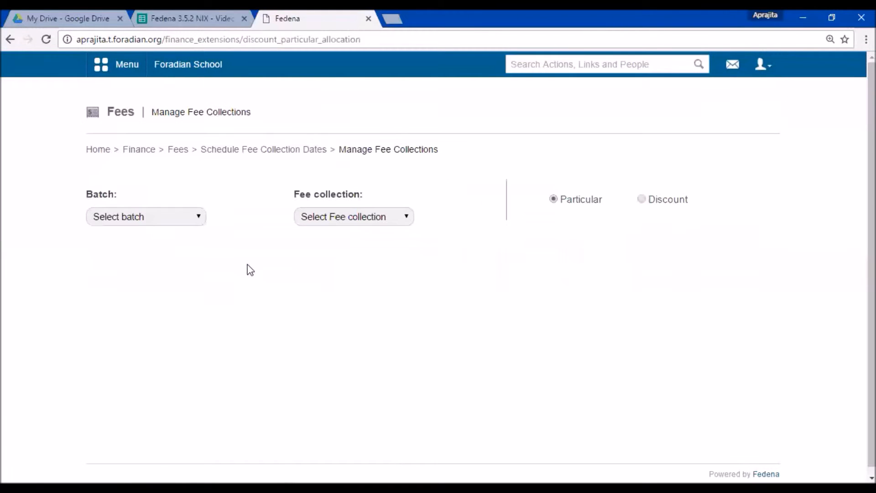
{"action": "left_click", "coordinate": [196, 216]}
{"action": "left_click", "coordinate": [172, 280]}
{"action": "left_click", "coordinate": [336, 215]}
{"action": "left_click", "coordinate": [340, 245]}
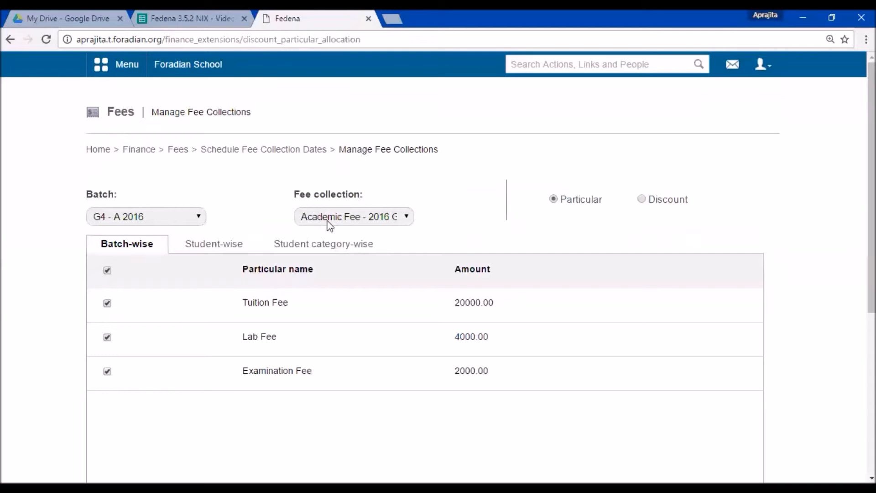
Review the collection's batch-wise, student-wise and student category-wise particulars.
{"action": "scroll", "coordinate": [319, 229], "scroll_direction": "down", "scroll_amount": 3}
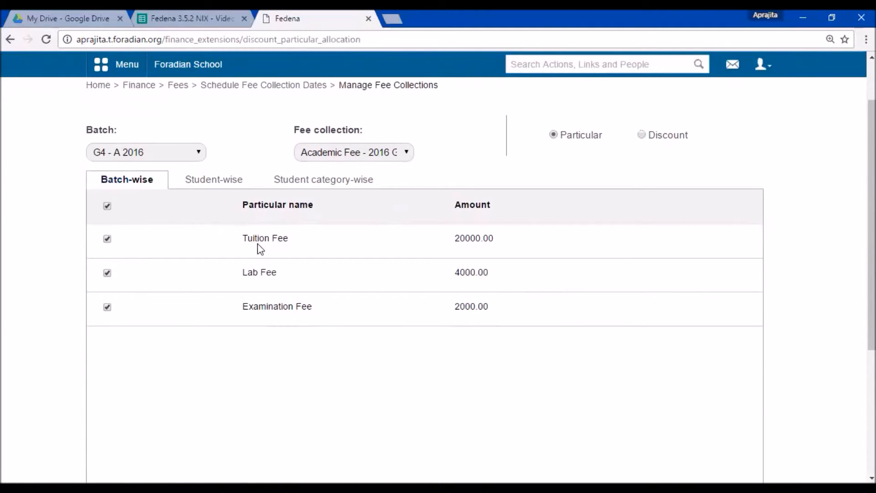
{"action": "left_click", "coordinate": [213, 184]}
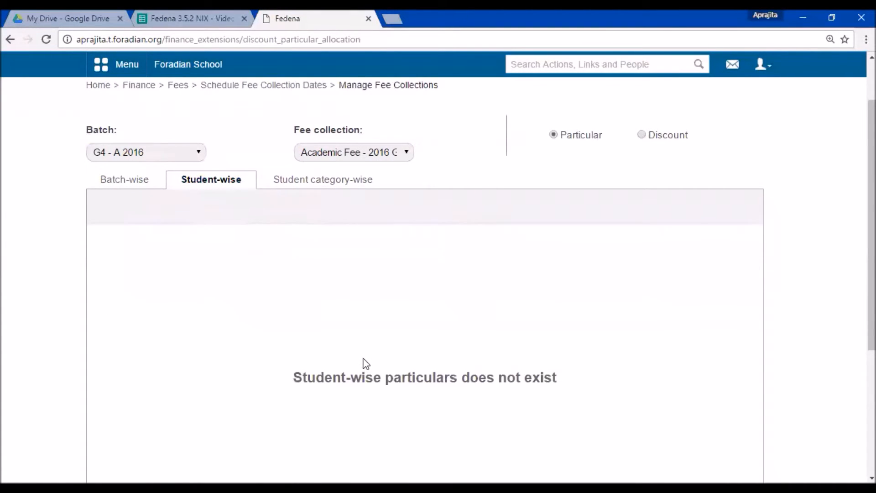
{"action": "scroll", "coordinate": [365, 363], "scroll_direction": "down", "scroll_amount": 2}
{"action": "scroll", "coordinate": [361, 347], "scroll_direction": "up", "scroll_amount": 3}
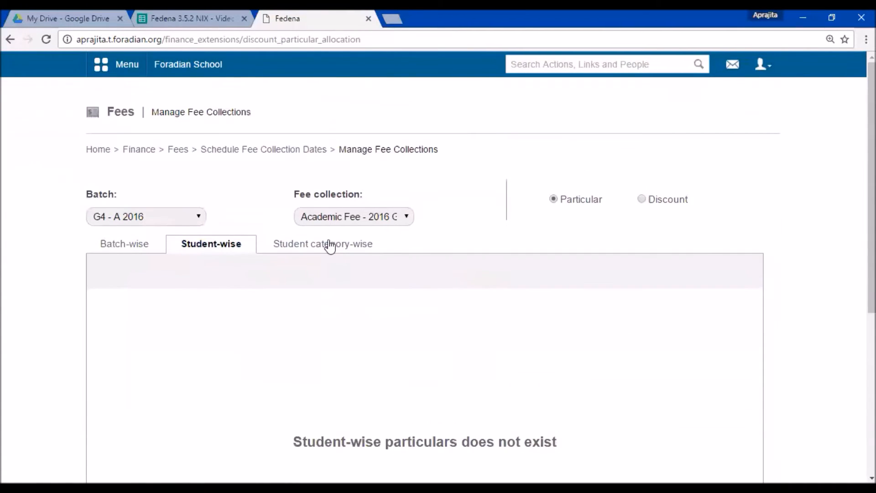
{"action": "left_click", "coordinate": [330, 245]}
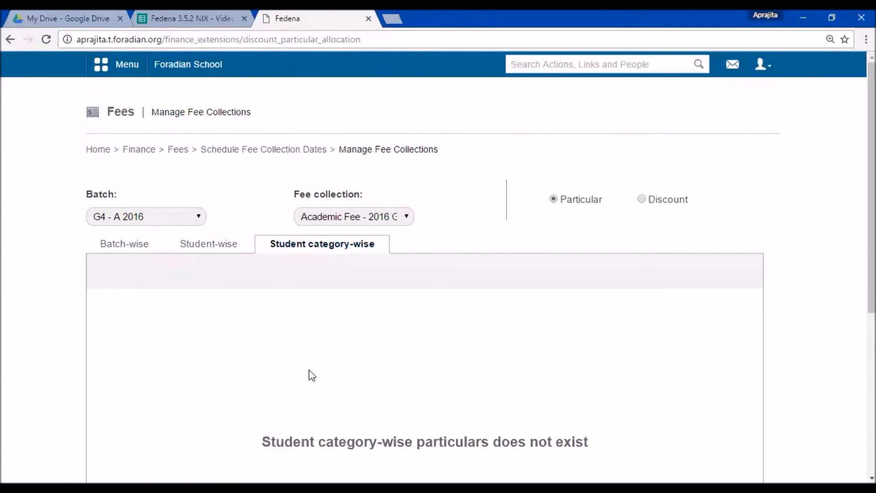
Switch to the collection's discounts and review the batch-wise, student-wise, student category-wise and particular-wise assignments.
{"action": "left_click", "coordinate": [642, 199]}
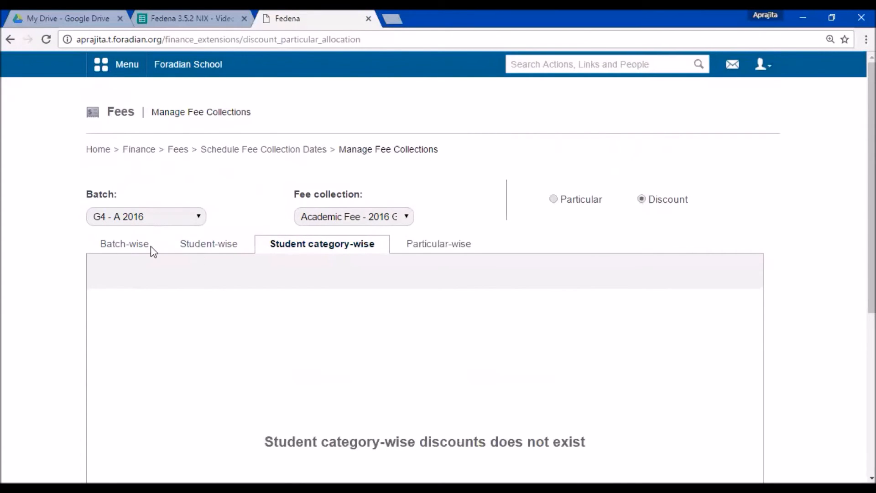
{"action": "left_click", "coordinate": [117, 249]}
{"action": "scroll", "coordinate": [228, 301], "scroll_direction": "down", "scroll_amount": 2}
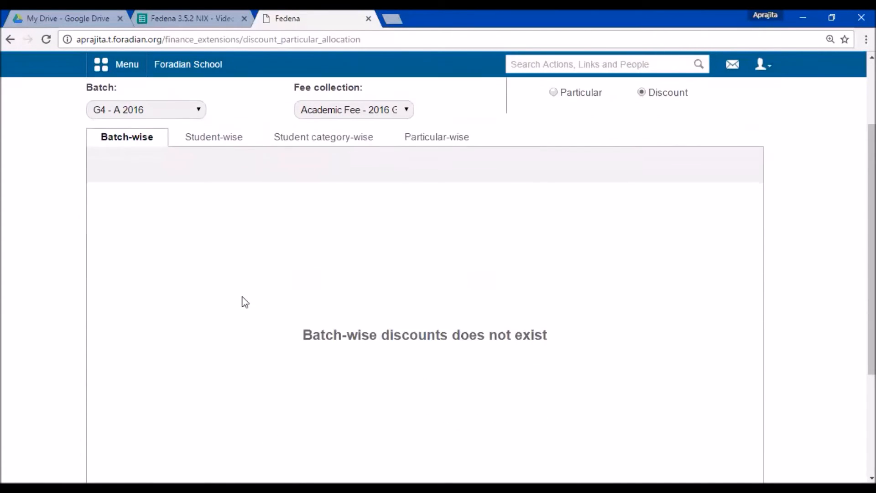
{"action": "scroll", "coordinate": [235, 338], "scroll_direction": "down", "scroll_amount": 1}
{"action": "scroll", "coordinate": [231, 328], "scroll_direction": "up", "scroll_amount": 2}
{"action": "triple_click", "coordinate": [206, 183]}
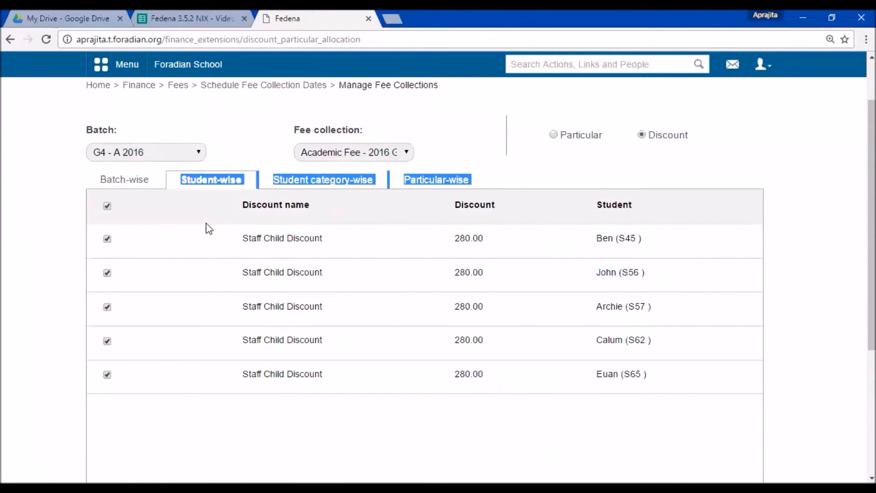
{"action": "left_click", "coordinate": [206, 223]}
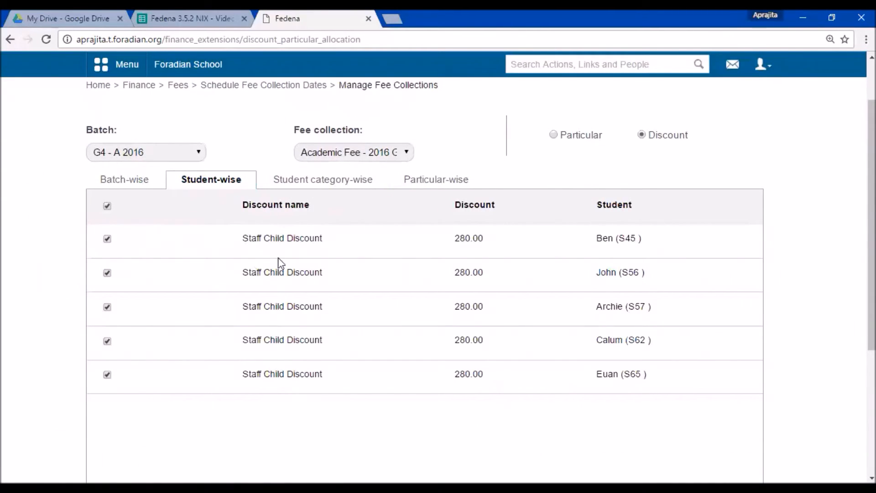
{"action": "left_click", "coordinate": [322, 185]}
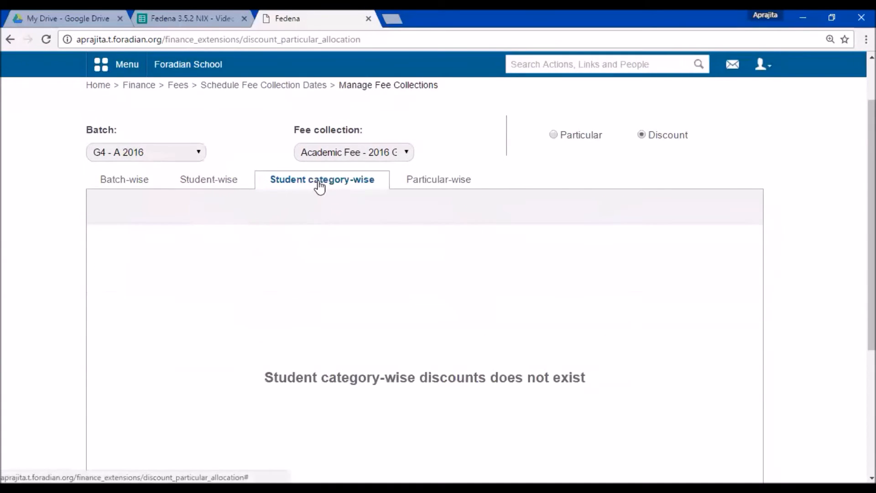
{"action": "left_click", "coordinate": [422, 187]}
{"action": "scroll", "coordinate": [209, 237], "scroll_direction": "down", "scroll_amount": 1}
{"action": "scroll", "coordinate": [210, 237], "scroll_direction": "up", "scroll_amount": 1}
Try deselecting the student-wise Staff Child Discount for the first listed students and reselect it without updating the collection.
{"action": "left_click", "coordinate": [207, 183]}
{"action": "scroll", "coordinate": [136, 181], "scroll_direction": "down", "scroll_amount": 3}
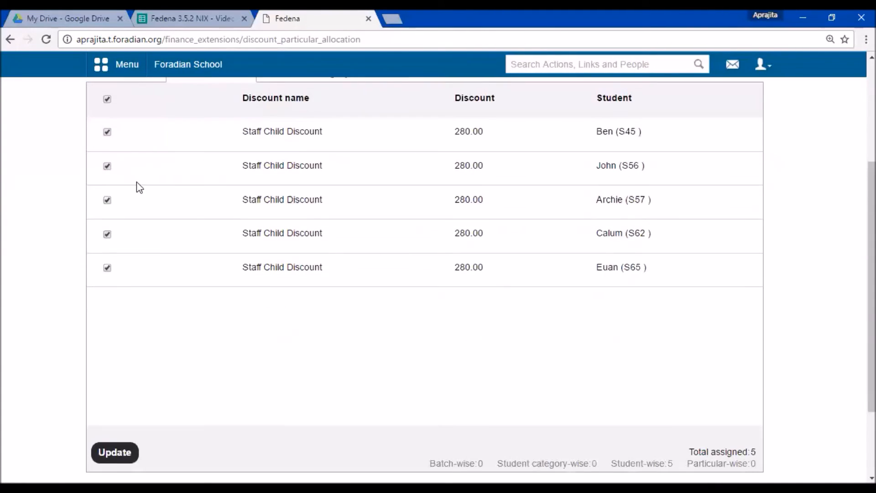
{"action": "scroll", "coordinate": [136, 181], "scroll_direction": "up", "scroll_amount": 1}
{"action": "left_click", "coordinate": [107, 154]}
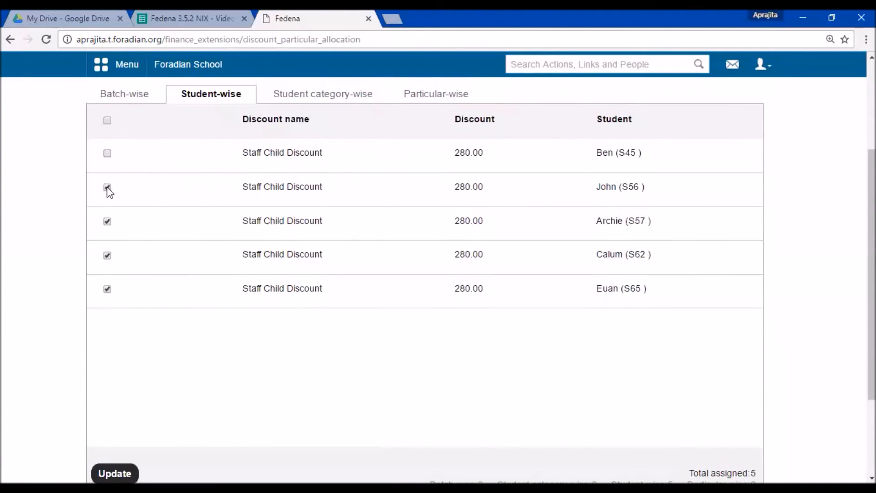
{"action": "left_click", "coordinate": [107, 154]}
{"action": "left_click", "coordinate": [107, 188]}
Look over the student-wise discount assignments and return to the Fees page.
{"action": "scroll", "coordinate": [338, 238], "scroll_direction": "down", "scroll_amount": 3}
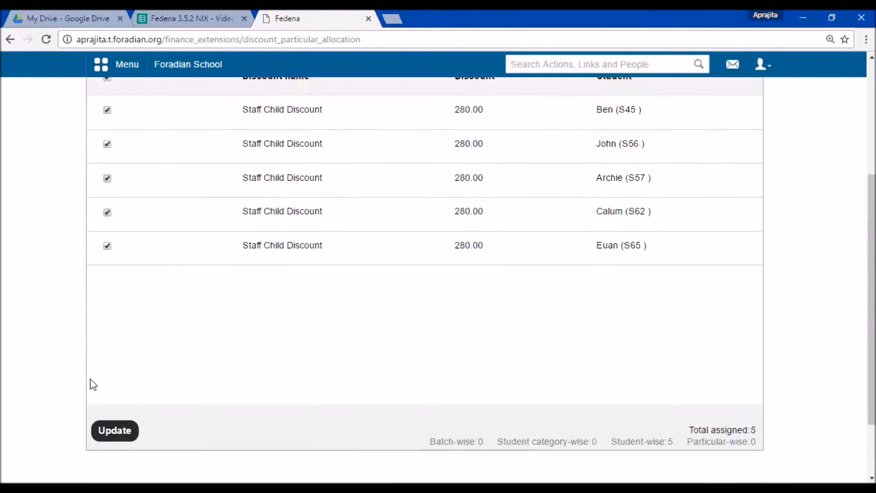
{"action": "scroll", "coordinate": [143, 377], "scroll_direction": "up", "scroll_amount": 3}
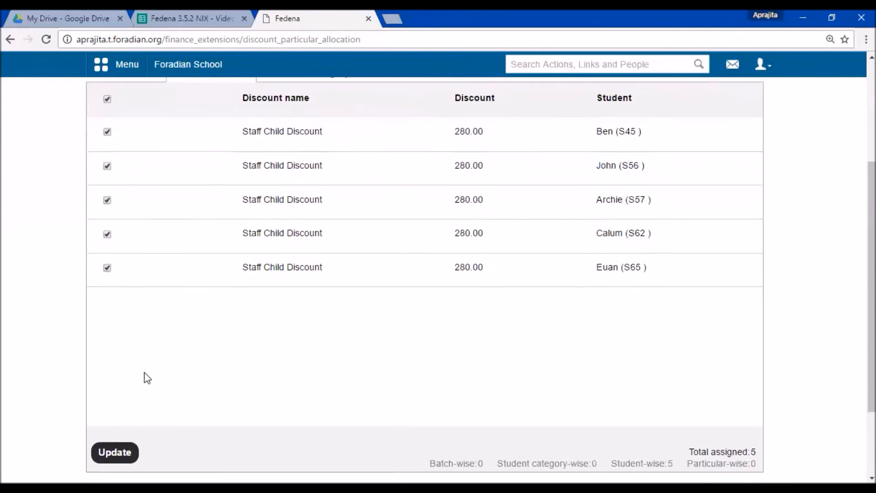
{"action": "scroll", "coordinate": [225, 233], "scroll_direction": "up", "scroll_amount": 2}
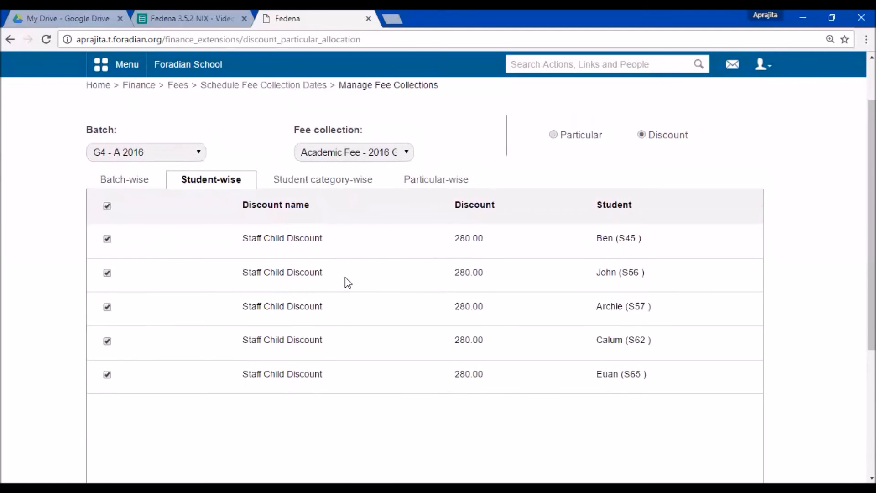
{"action": "scroll", "coordinate": [358, 295], "scroll_direction": "up", "scroll_amount": 2}
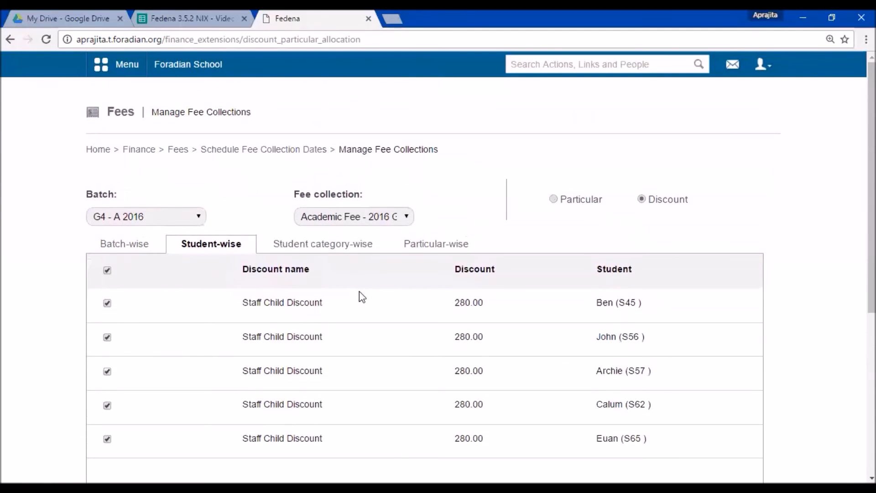
{"action": "left_click", "coordinate": [183, 155]}
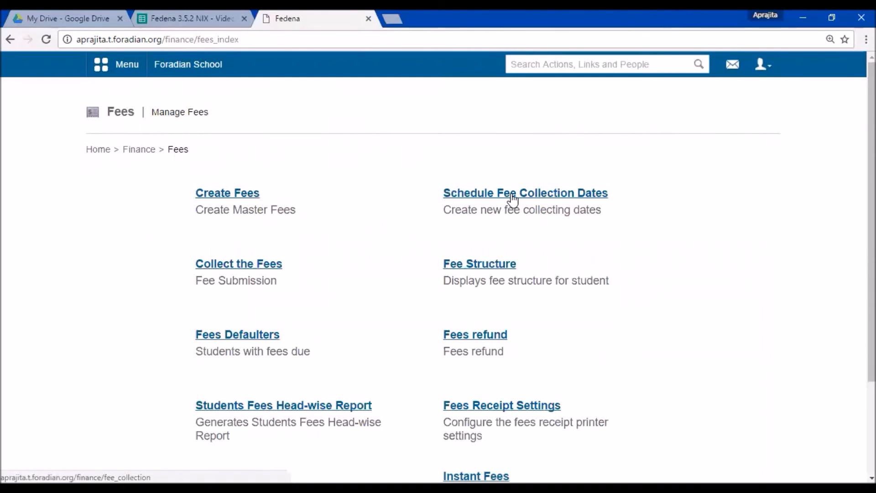